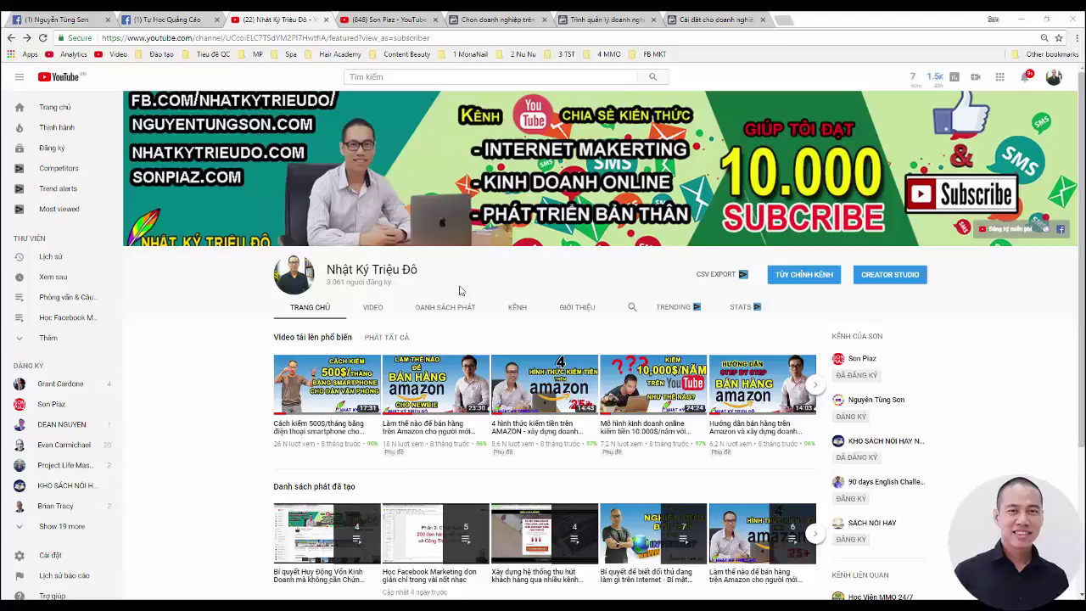
Step: Look over the Son Piaz YouTube channel's home page and uploaded videos, ending on its home page
{"action": "left_click", "coordinate": [386, 18]}
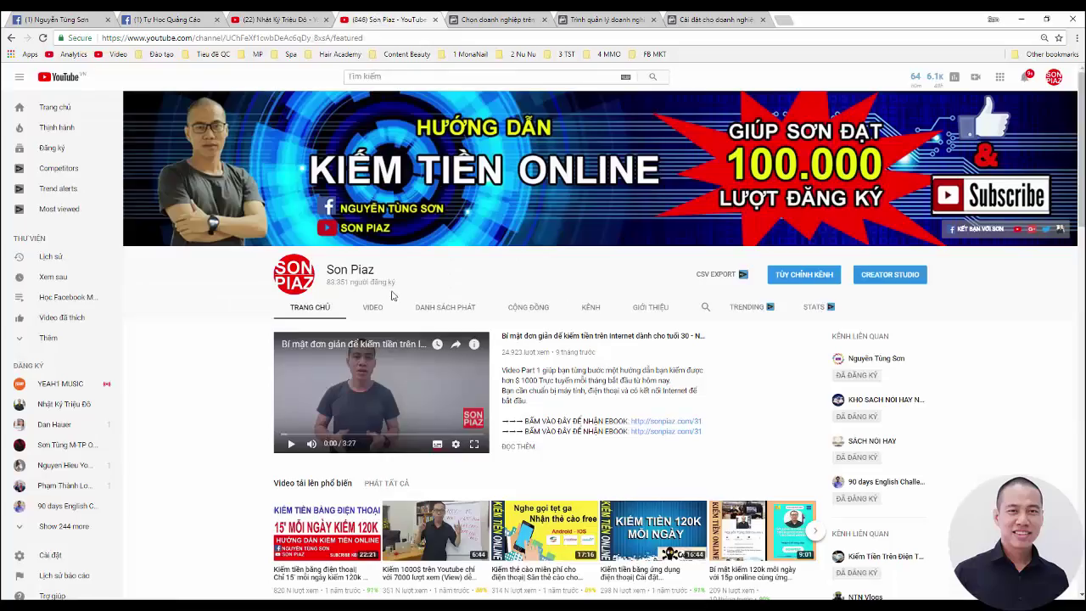
{"action": "left_click", "coordinate": [376, 308]}
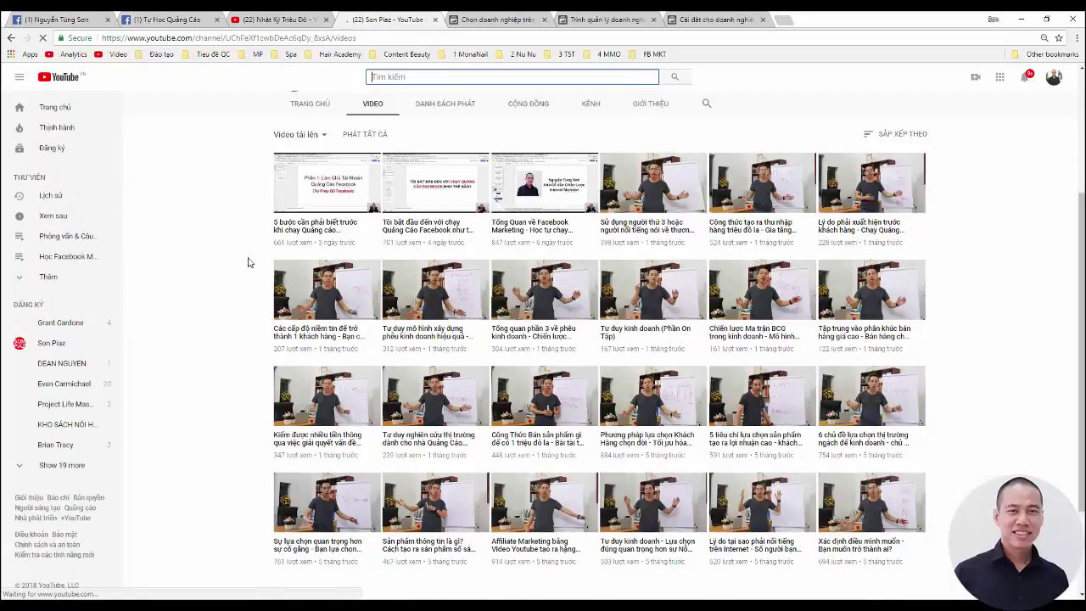
{"action": "left_click", "coordinate": [303, 111]}
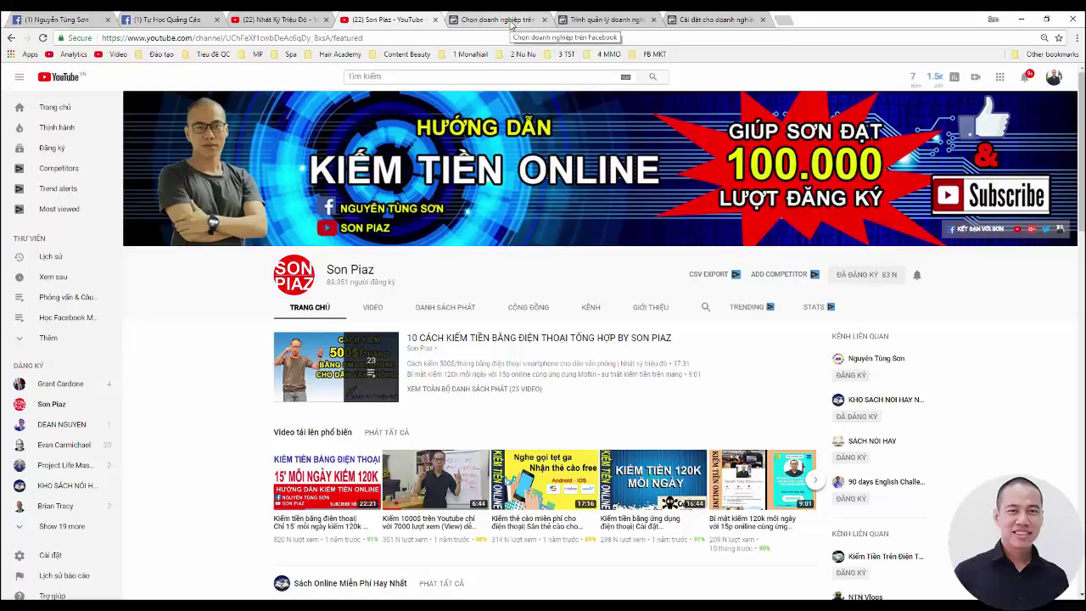
Step: Go from the Facebook Business Manager chooser to the SonPiaz business home and open its business settings at Pages
{"action": "left_click", "coordinate": [476, 19]}
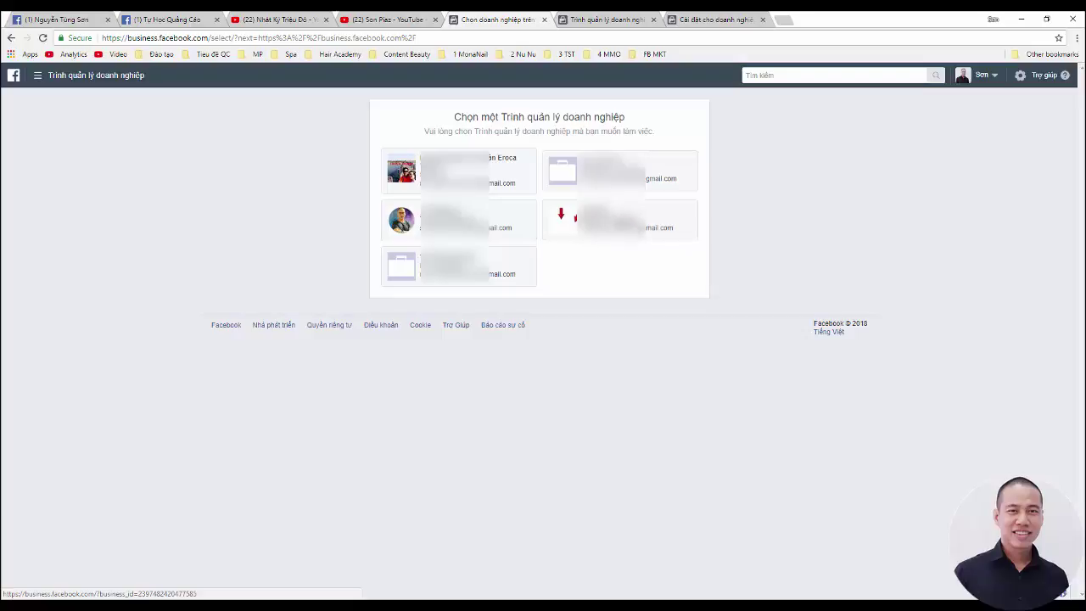
{"action": "left_click", "coordinate": [599, 19]}
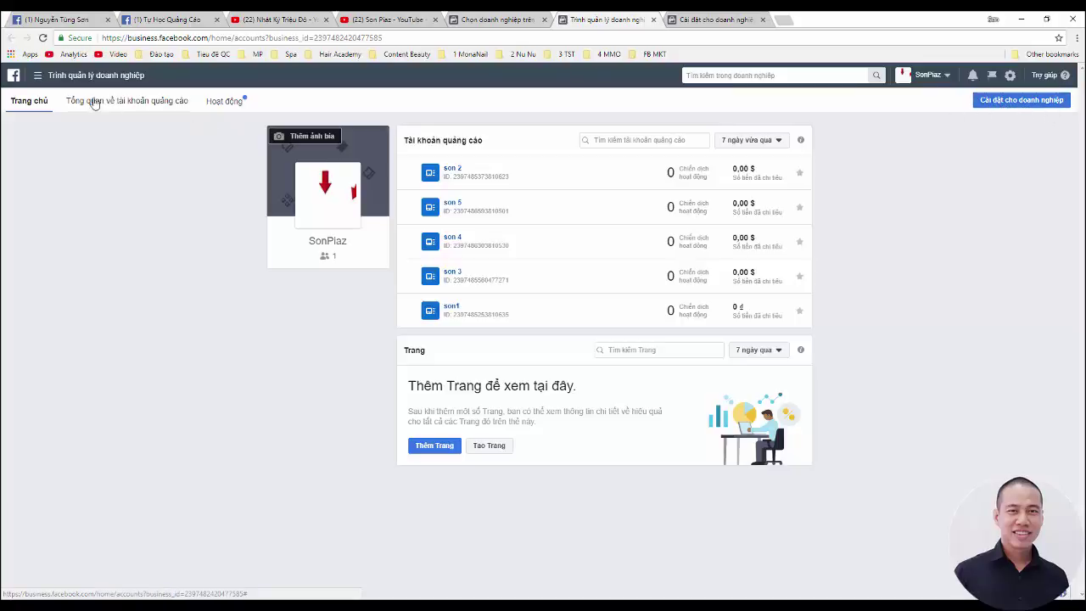
{"action": "left_click", "coordinate": [38, 76]}
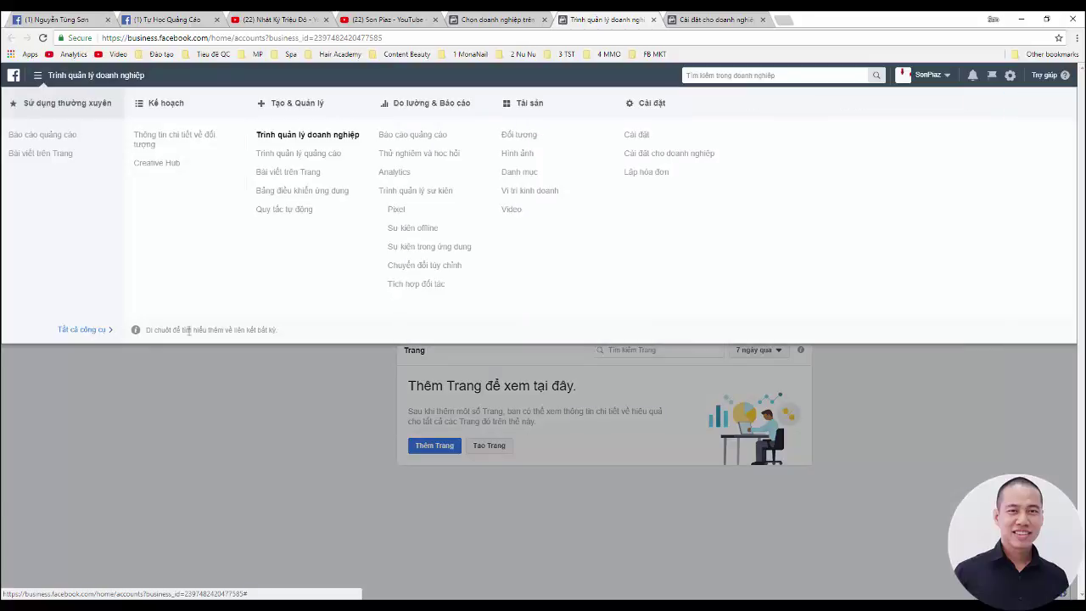
{"action": "left_click", "coordinate": [917, 386]}
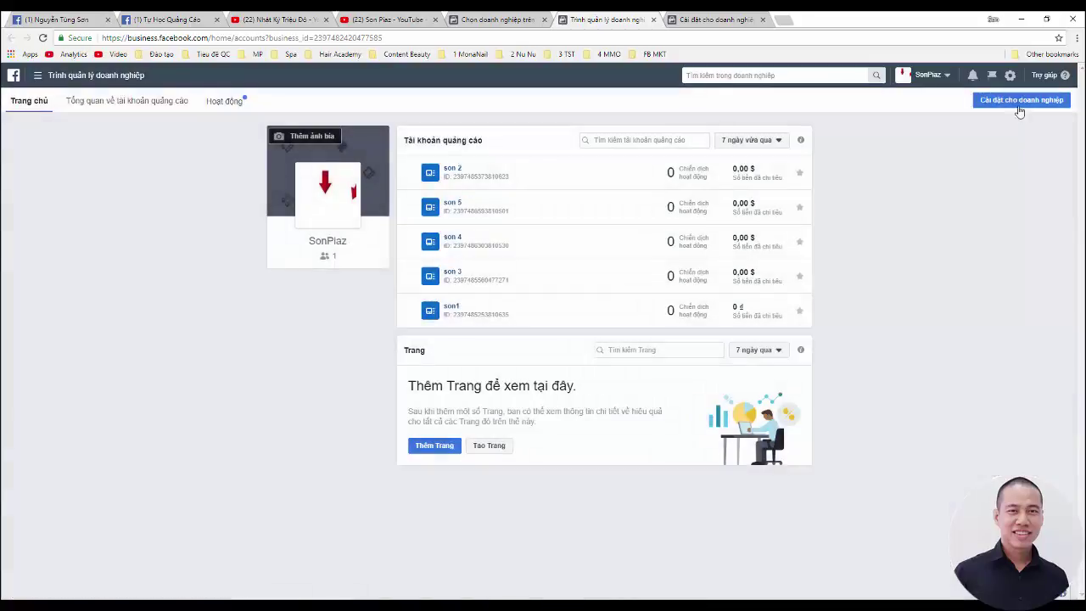
{"action": "left_click", "coordinate": [967, 98]}
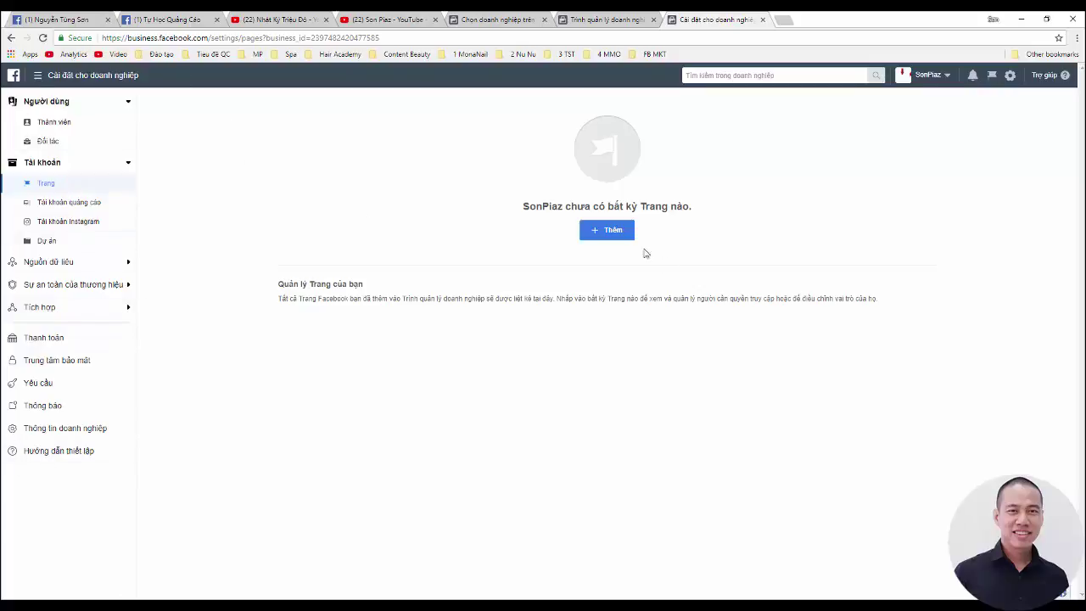
Step: Review the form for adding an already owned Facebook Page to the business and close it without adding one
{"action": "left_click", "coordinate": [612, 236]}
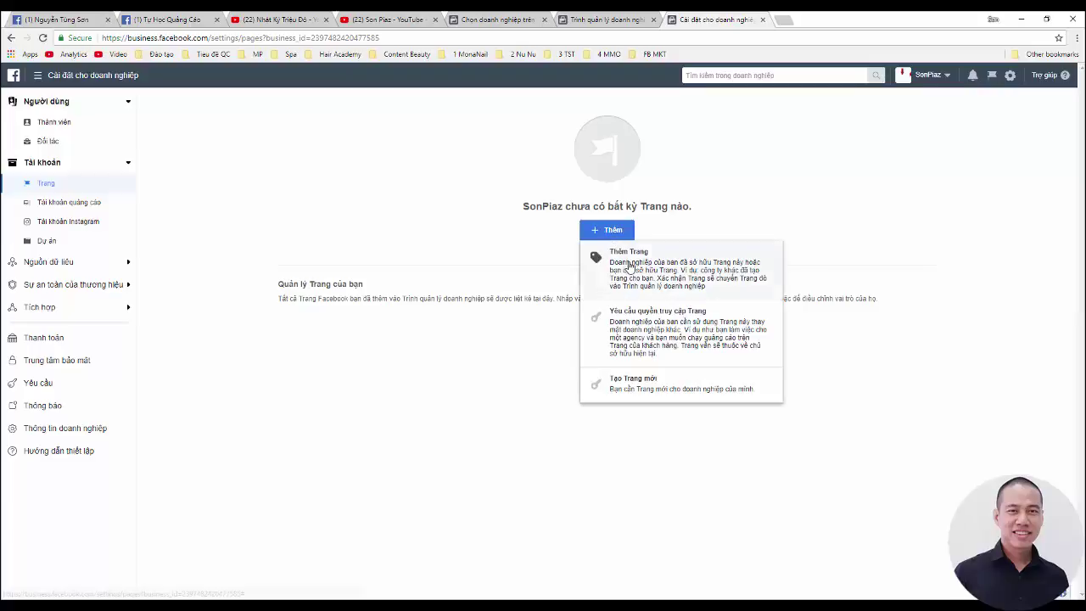
{"action": "left_click", "coordinate": [625, 259]}
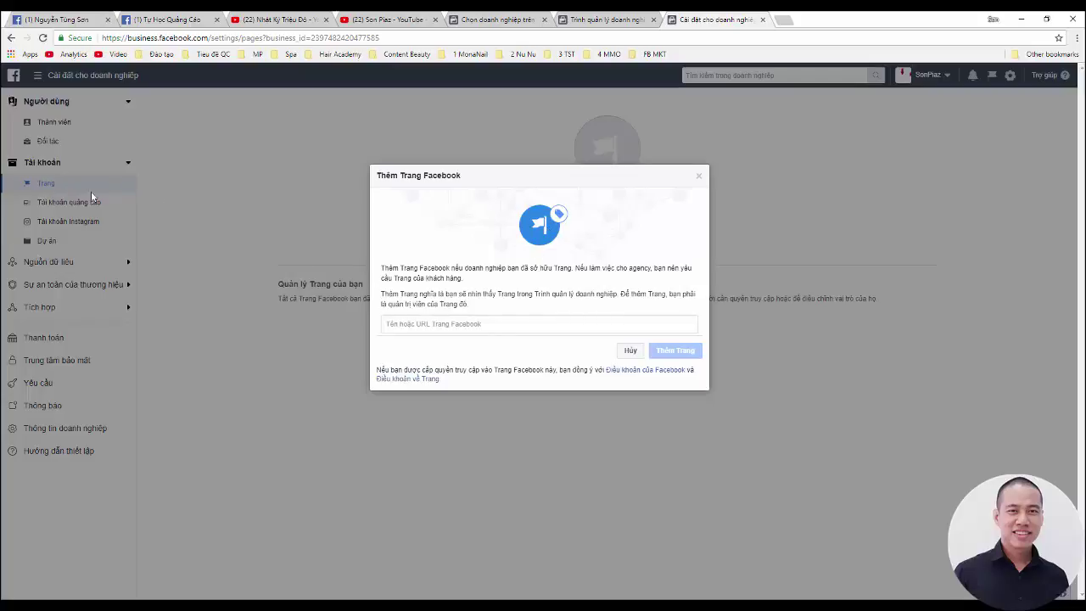
{"action": "left_click", "coordinate": [411, 323]}
{"action": "left_click", "coordinate": [698, 176]}
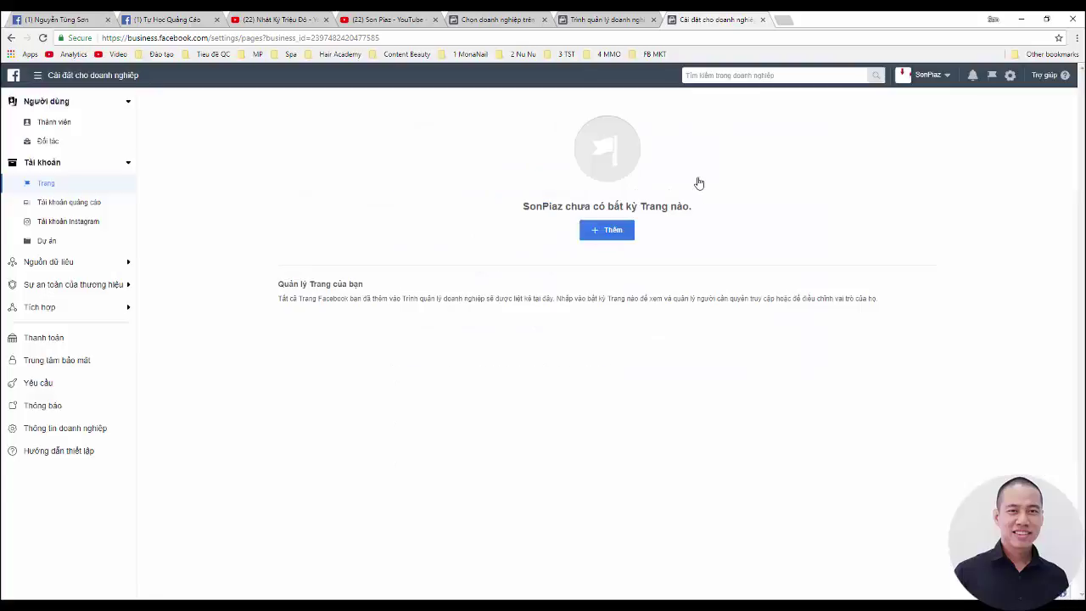
Step: Display the business's ad accounts and open the payment settings of the ad account son 3
{"action": "left_click", "coordinate": [81, 209]}
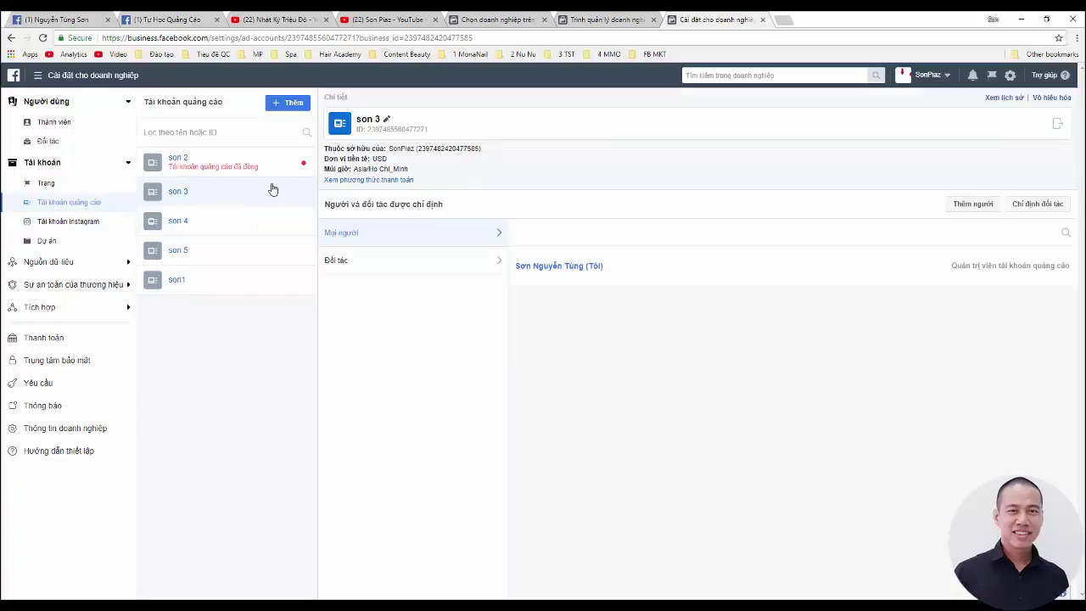
{"action": "left_click", "coordinate": [355, 180]}
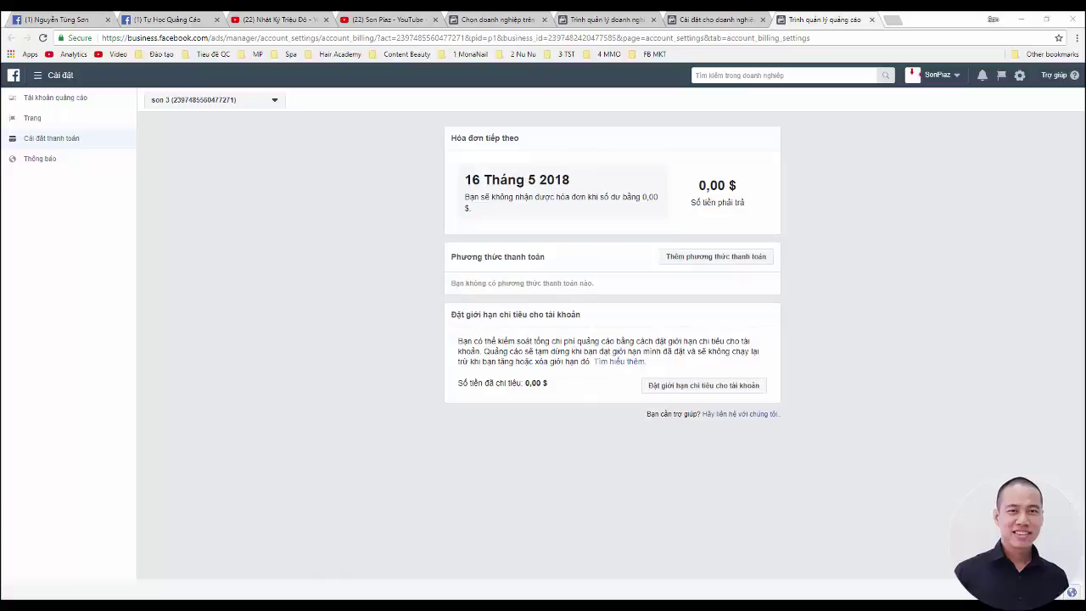
Step: Switch to Paint and handwrite PAGE in black near the left edge of the blank canvas
{"action": "key", "text": "alt+Tab"}
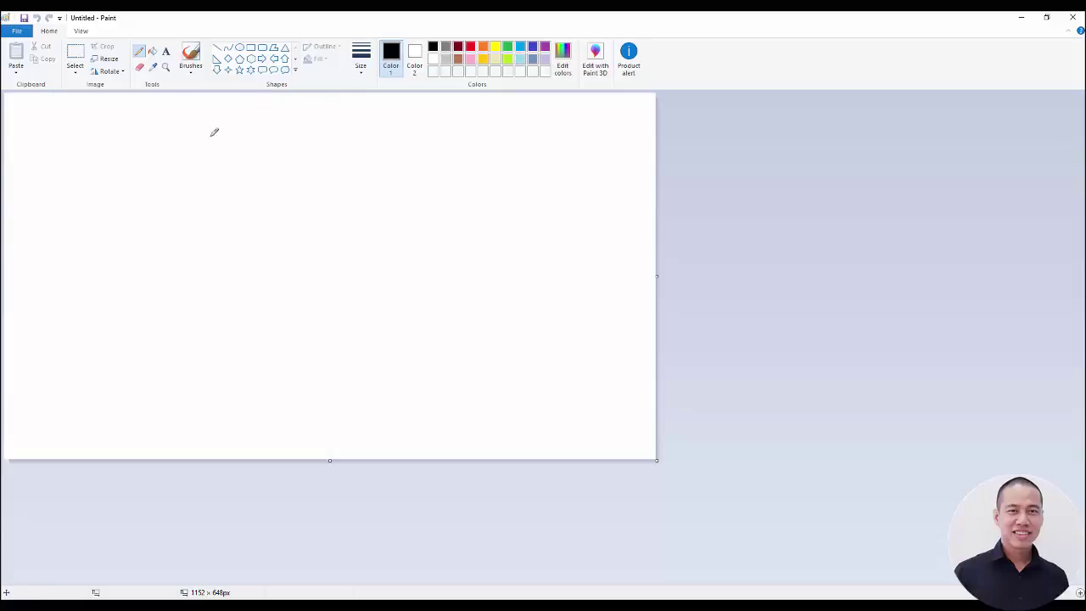
{"action": "left_click_drag", "start_coordinate": [32, 154], "coordinate": [28, 234]}
{"action": "mouse_move", "coordinate": [36, 154]}
{"action": "left_mouse_down"}
{"action": "mouse_move", "coordinate": [60, 156]}
{"action": "mouse_move", "coordinate": [34, 195]}
{"action": "left_mouse_up"}
{"action": "mouse_move", "coordinate": [71, 165]}
{"action": "left_mouse_down"}
{"action": "mouse_move", "coordinate": [49, 223]}
{"action": "mouse_move", "coordinate": [98, 220]}
{"action": "left_mouse_up"}
{"action": "mouse_move", "coordinate": [65, 207]}
{"action": "left_mouse_down"}
{"action": "mouse_move", "coordinate": [94, 196]}
{"action": "mouse_move", "coordinate": [162, 214]}
{"action": "left_mouse_up"}
{"action": "mouse_move", "coordinate": [139, 195]}
{"action": "left_mouse_down"}
{"action": "mouse_move", "coordinate": [150, 189]}
{"action": "mouse_move", "coordinate": [134, 173]}
{"action": "left_mouse_up"}
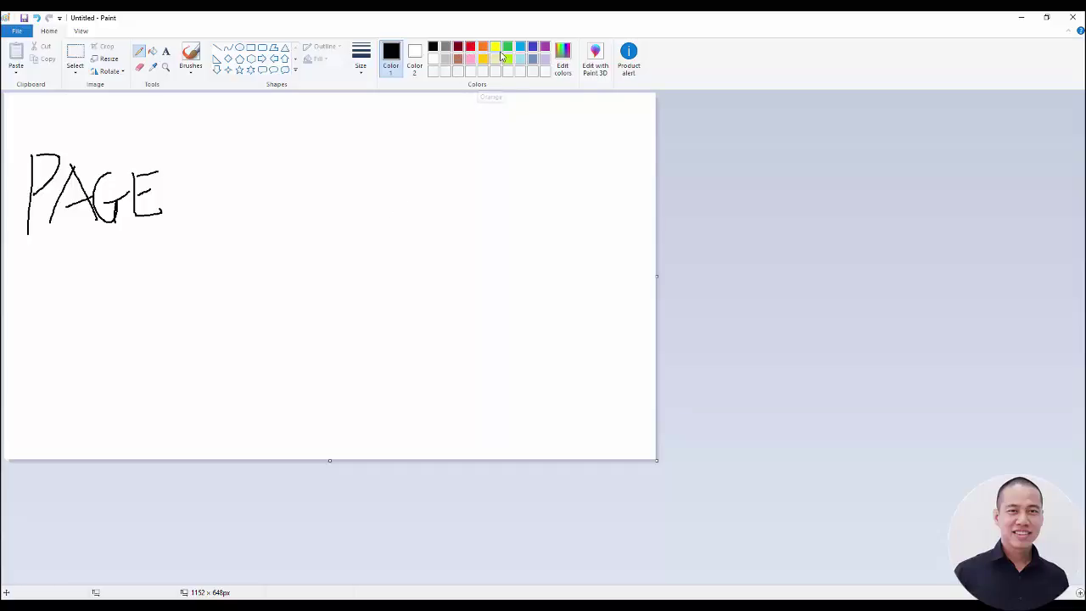
Step: Draw a light blue arrow pointing right from PAGE and handwrite TKDN at its tip
{"action": "left_click", "coordinate": [520, 46]}
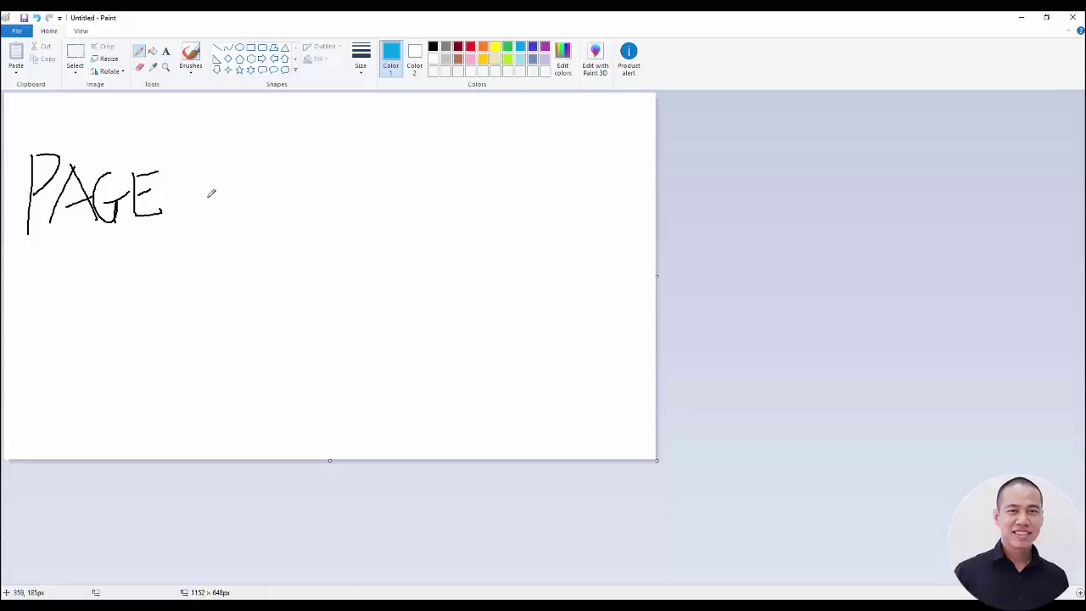
{"action": "left_click", "coordinate": [173, 197]}
{"action": "mouse_move", "coordinate": [173, 197]}
{"action": "left_mouse_down"}
{"action": "mouse_move", "coordinate": [227, 196]}
{"action": "mouse_move", "coordinate": [212, 215]}
{"action": "left_mouse_up"}
{"action": "mouse_move", "coordinate": [251, 173]}
{"action": "left_mouse_down"}
{"action": "mouse_move", "coordinate": [244, 217]}
{"action": "mouse_move", "coordinate": [273, 173]}
{"action": "mouse_move", "coordinate": [261, 218]}
{"action": "left_mouse_up"}
{"action": "mouse_move", "coordinate": [289, 174]}
{"action": "left_mouse_down"}
{"action": "mouse_move", "coordinate": [272, 196]}
{"action": "mouse_move", "coordinate": [282, 218]}
{"action": "mouse_move", "coordinate": [325, 219]}
{"action": "left_mouse_up"}
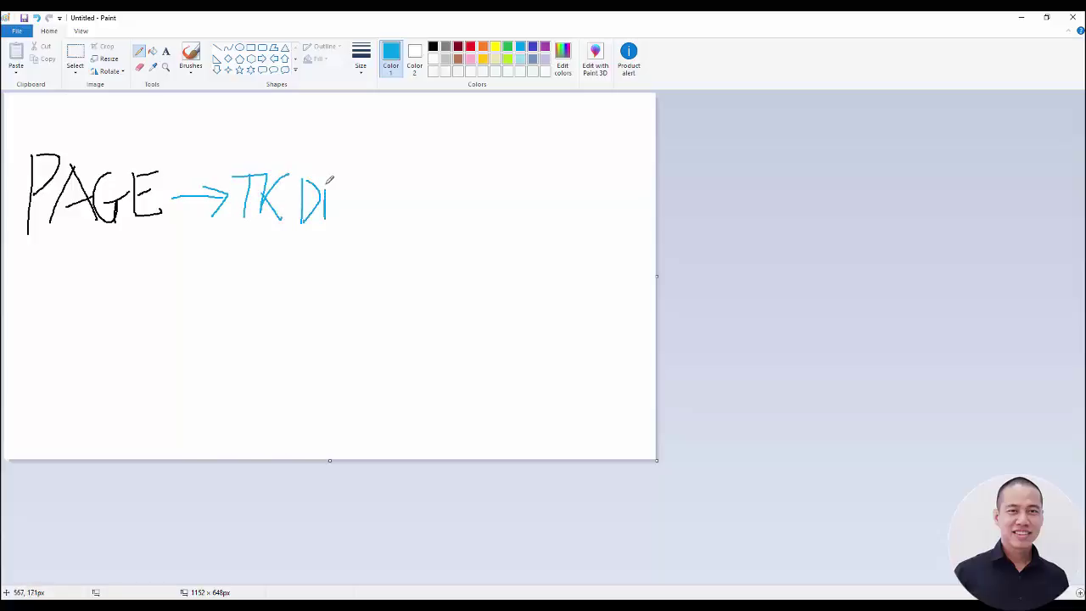
{"action": "left_click_drag", "start_coordinate": [330, 180], "coordinate": [348, 219]}
{"action": "left_click_drag", "start_coordinate": [348, 219], "coordinate": [350, 178]}
Step: Handwrite TKCN in light blue directly below TKDN
{"action": "mouse_move", "coordinate": [243, 244]}
{"action": "left_mouse_down"}
{"action": "mouse_move", "coordinate": [244, 271]}
{"action": "mouse_move", "coordinate": [282, 243]}
{"action": "mouse_move", "coordinate": [275, 274]}
{"action": "left_mouse_up"}
{"action": "mouse_move", "coordinate": [303, 238]}
{"action": "left_mouse_down"}
{"action": "mouse_move", "coordinate": [283, 257]}
{"action": "mouse_move", "coordinate": [293, 270]}
{"action": "left_mouse_up"}
{"action": "mouse_move", "coordinate": [318, 240]}
{"action": "left_mouse_down"}
{"action": "mouse_move", "coordinate": [307, 246]}
{"action": "mouse_move", "coordinate": [317, 263]}
{"action": "mouse_move", "coordinate": [338, 256]}
{"action": "mouse_move", "coordinate": [344, 239]}
{"action": "left_mouse_up"}
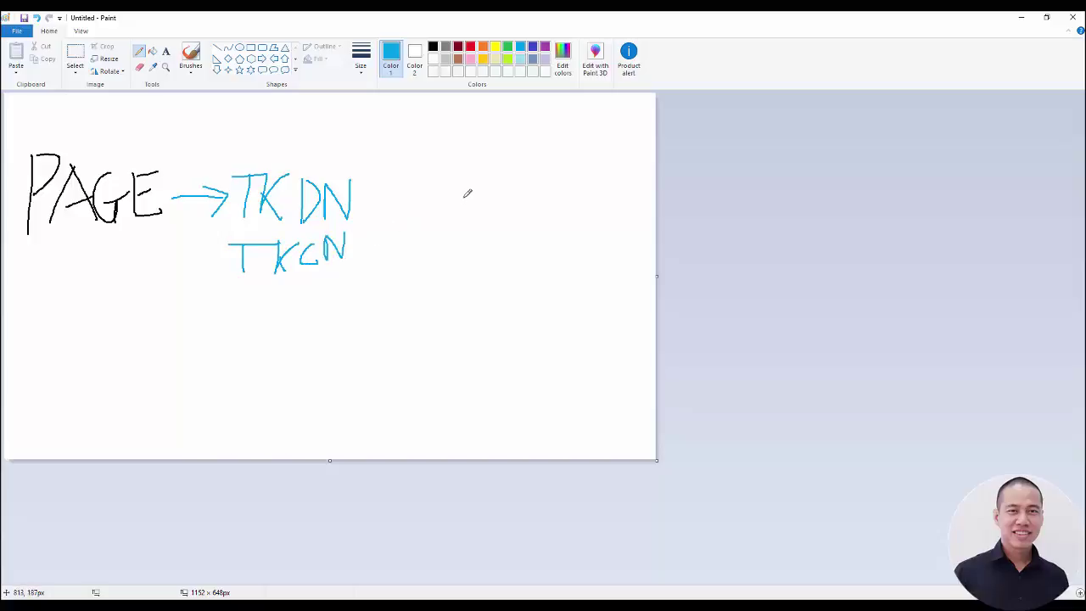
Step: Draw a red arrow from TKDN to the handwritten word Add, with more red handwriting beneath it
{"action": "left_click", "coordinate": [471, 48]}
{"action": "mouse_move", "coordinate": [360, 204]}
{"action": "left_mouse_down"}
{"action": "mouse_move", "coordinate": [408, 197]}
{"action": "mouse_move", "coordinate": [395, 222]}
{"action": "mouse_move", "coordinate": [428, 163]}
{"action": "mouse_move", "coordinate": [449, 201]}
{"action": "mouse_move", "coordinate": [435, 181]}
{"action": "mouse_move", "coordinate": [461, 197]}
{"action": "mouse_move", "coordinate": [484, 184]}
{"action": "left_mouse_up"}
{"action": "left_click_drag", "start_coordinate": [480, 151], "coordinate": [485, 197]}
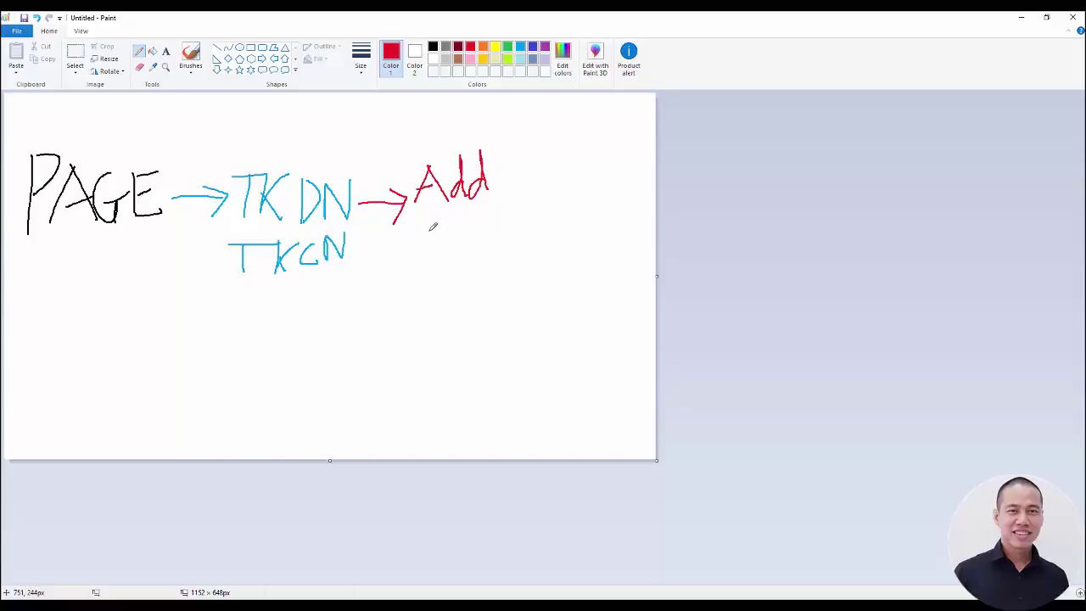
{"action": "mouse_move", "coordinate": [422, 223]}
{"action": "left_mouse_down"}
{"action": "mouse_move", "coordinate": [422, 266]}
{"action": "mouse_move", "coordinate": [488, 253]}
{"action": "left_mouse_up"}
{"action": "left_click_drag", "start_coordinate": [485, 209], "coordinate": [483, 224]}
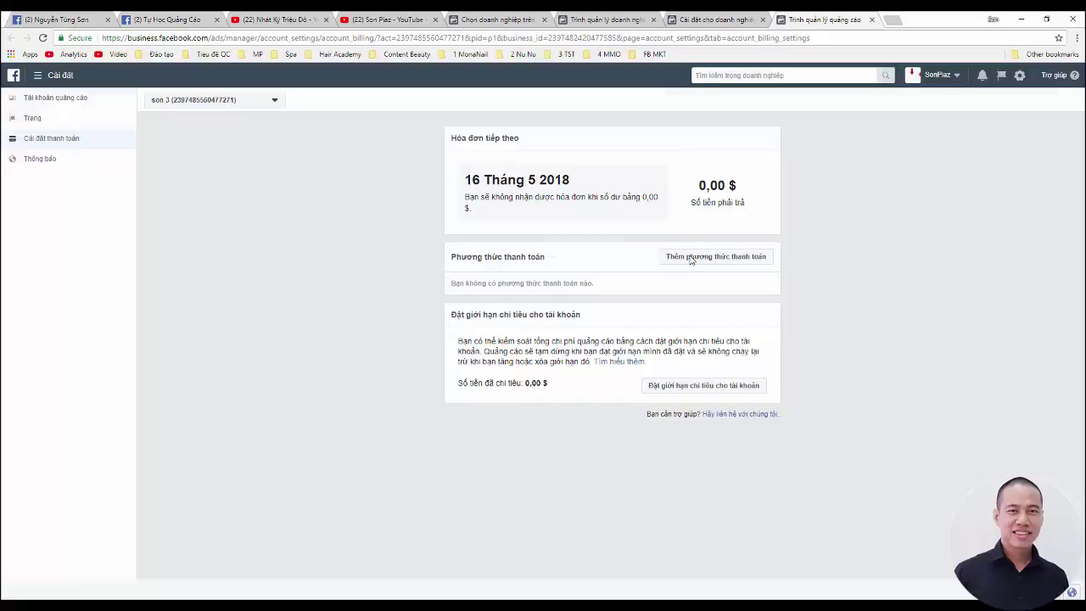
Step: Back in Chrome, view the form for adding a payment method to son 3 and go to the Tự Học Quảng Cáo group
{"action": "left_click", "coordinate": [690, 260]}
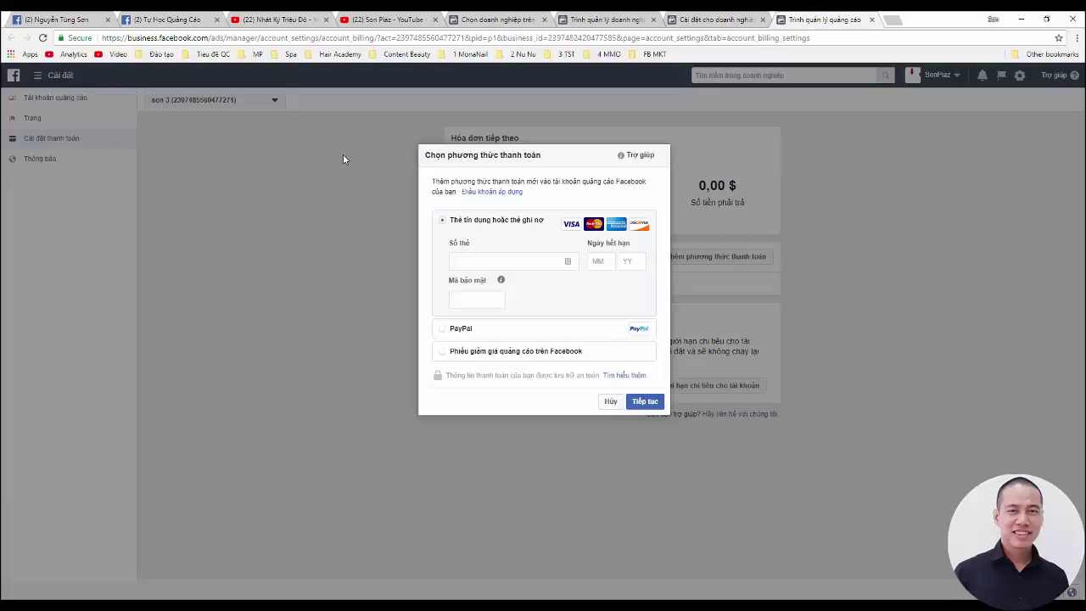
{"action": "left_click", "coordinate": [182, 20]}
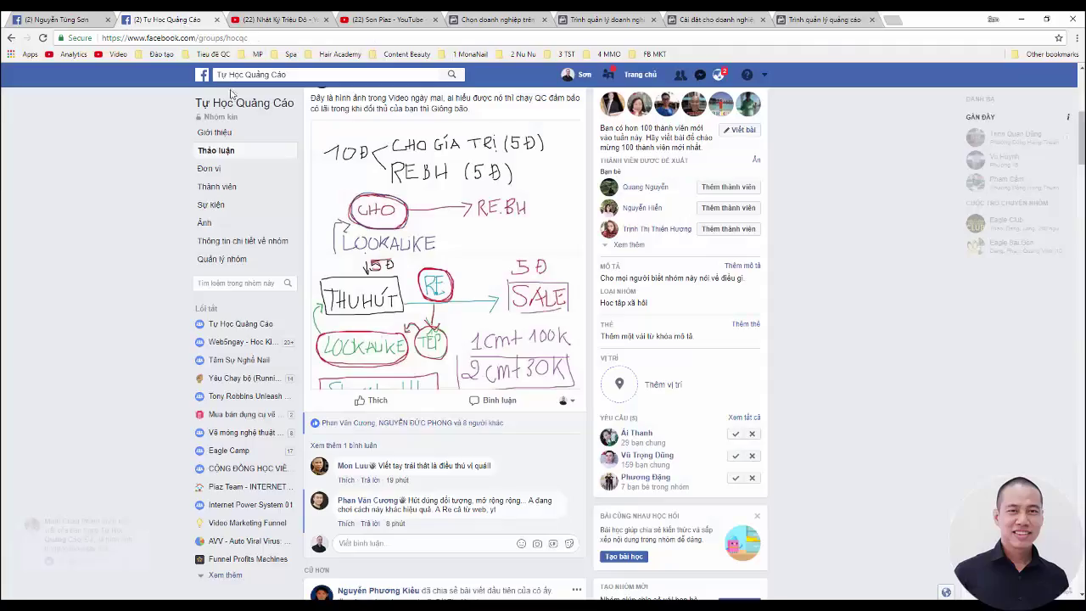